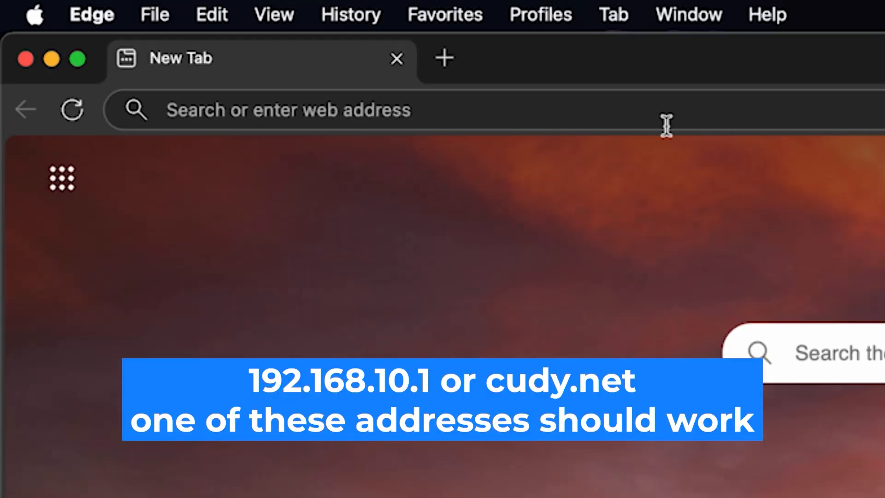
Open the router's admin page at 192.168.10.1 in the browser
click(502, 104)
text(1)
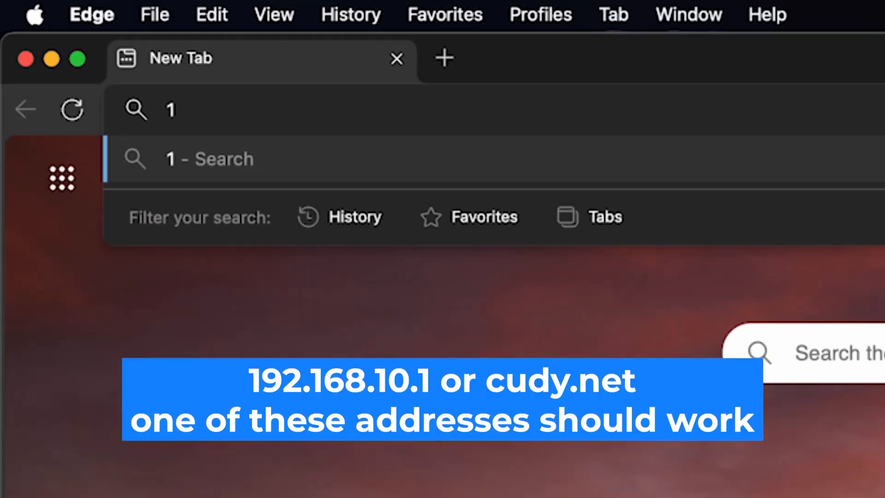
text(92.168.1)
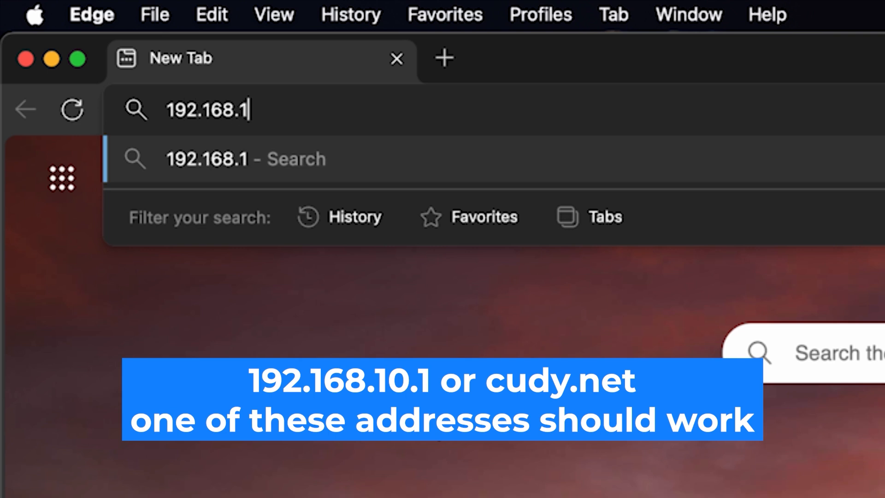
text(0.)
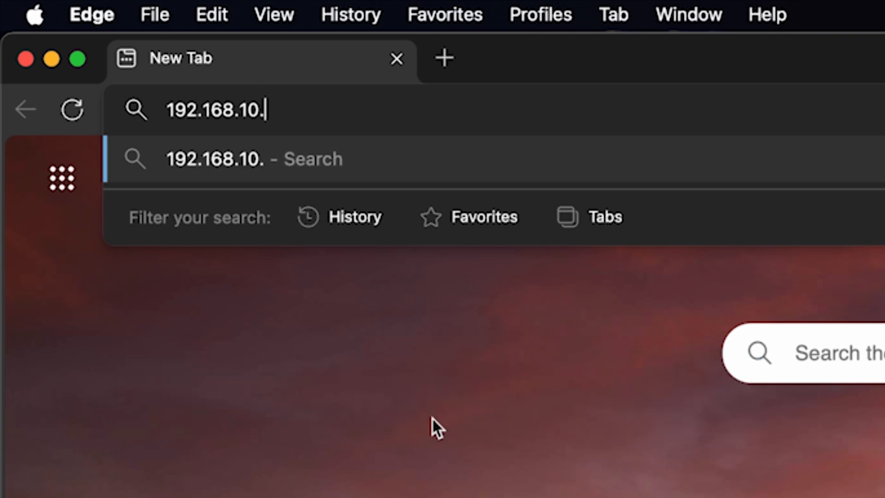
text(1)
key(Return)
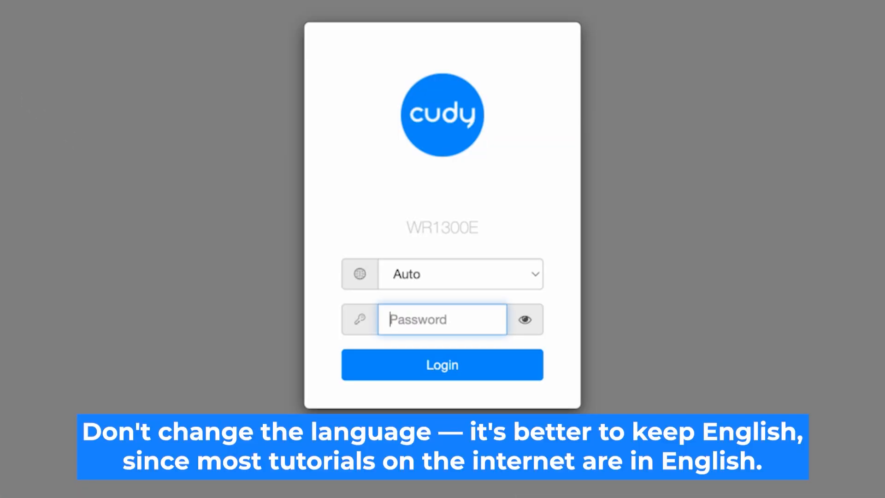
Set the login page language to English, enter the admin password and log in to the router
click(530, 276)
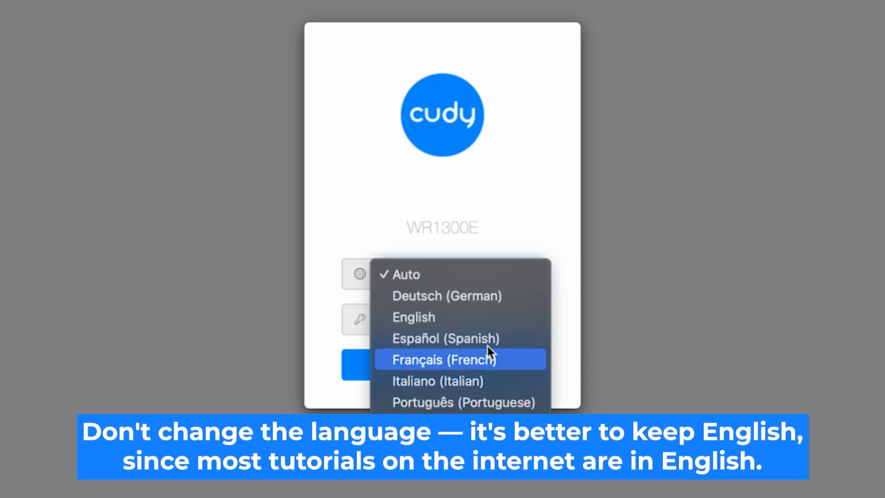
click(489, 317)
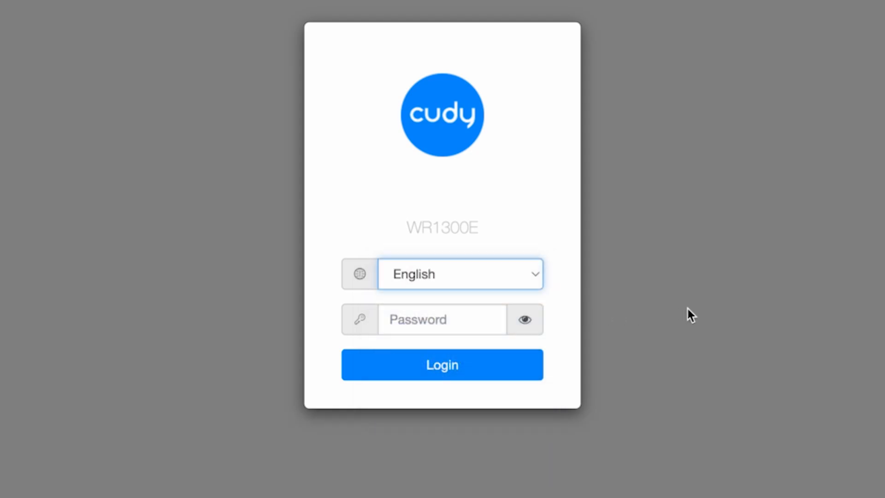
click(415, 323)
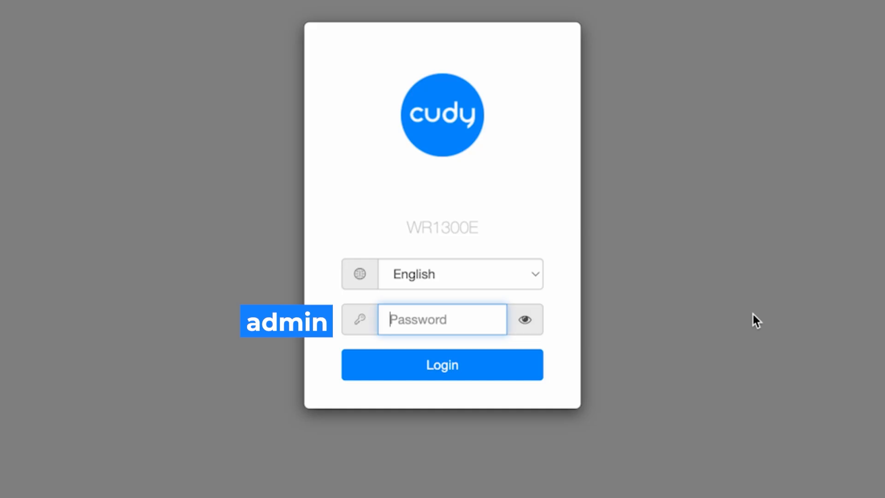
text(admin)
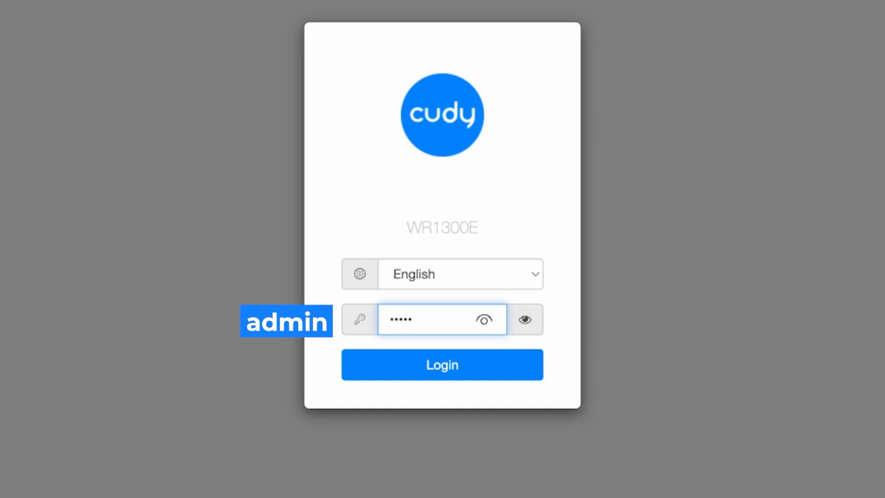
click(526, 319)
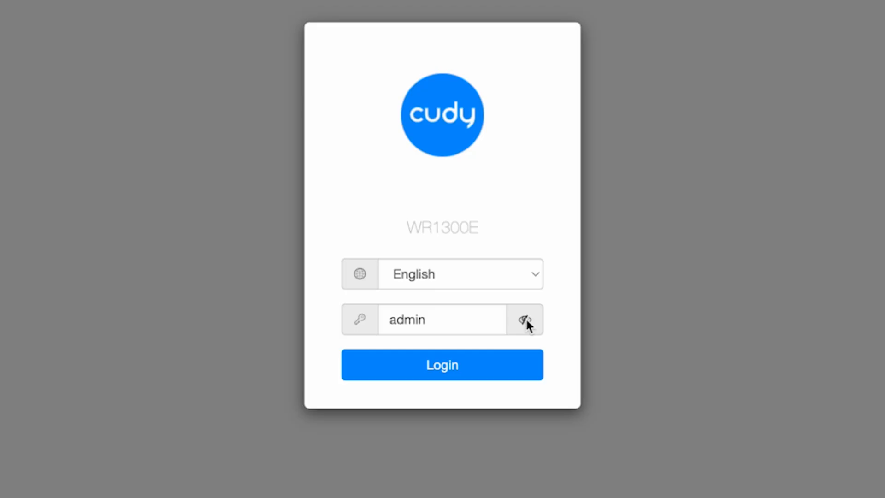
click(468, 372)
click(526, 319)
click(469, 374)
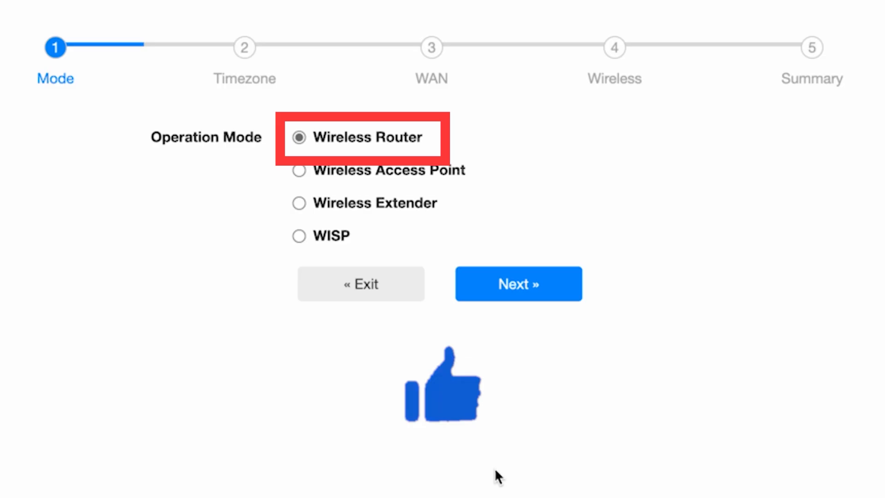
Accept Wireless Router as the operation mode and Europe/Kiev as the time zone in the setup wizard
click(543, 288)
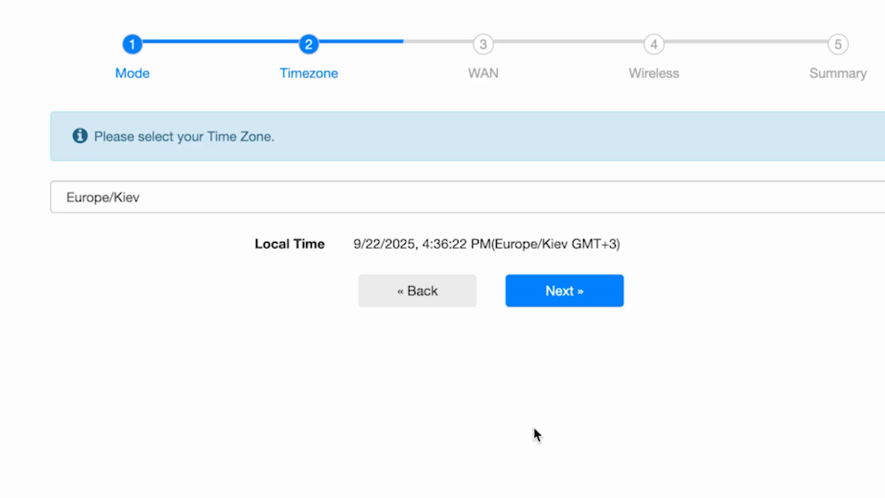
click(642, 196)
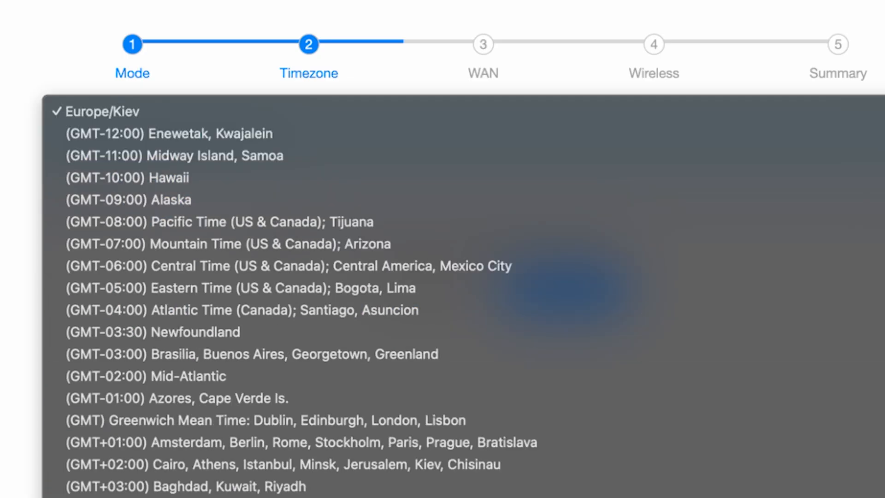
click(443, 111)
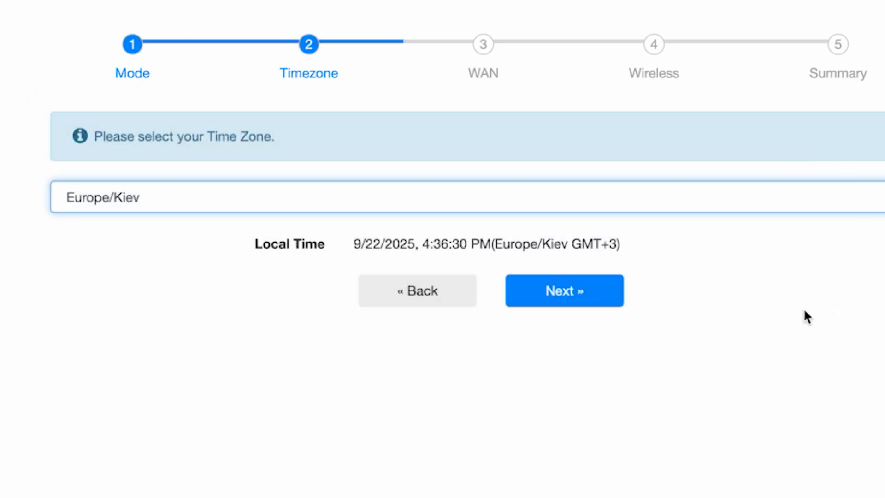
click(592, 307)
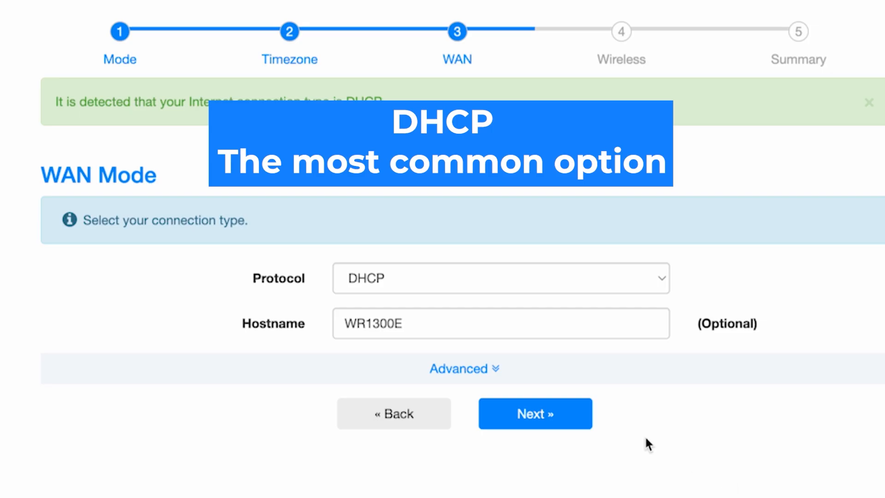
Choose DHCP as the WAN protocol, keep the hostname WR1300E and proceed to the wireless settings
click(577, 283)
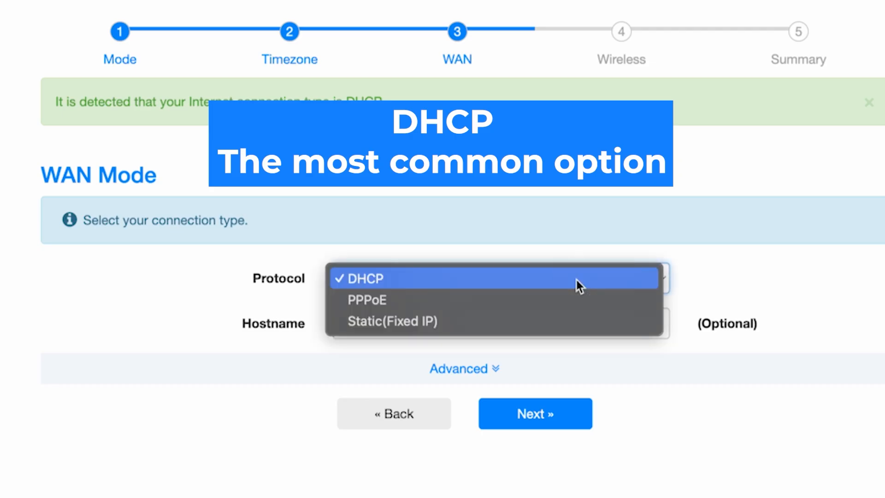
click(414, 279)
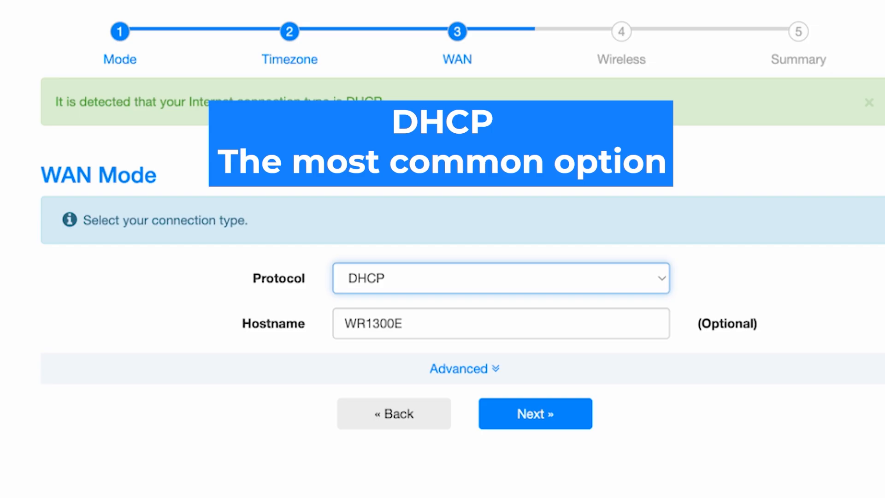
click(524, 325)
click(819, 414)
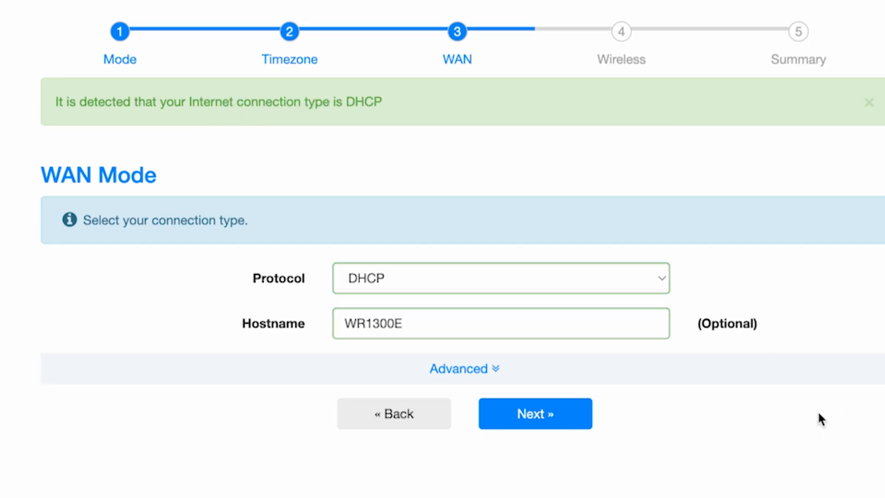
click(557, 419)
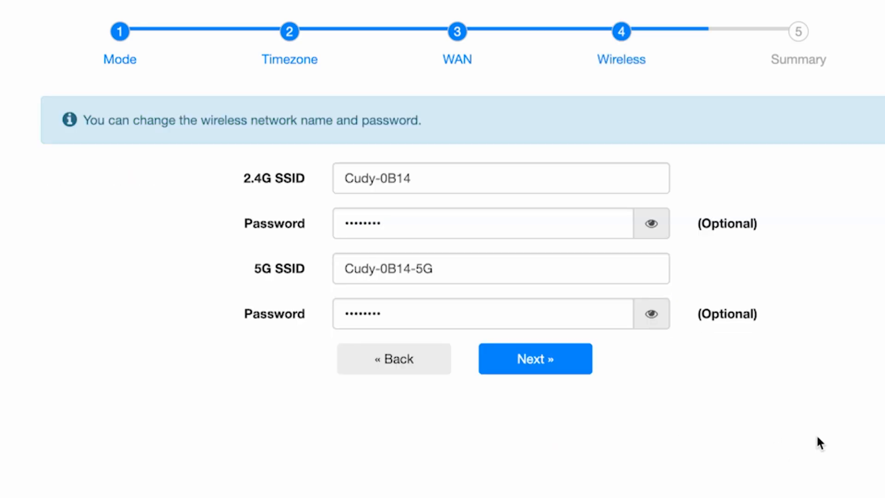
Rename the 2.4G network to Cudy and enter a new Wi-Fi password for it
click(443, 180)
drag(411, 177, 374, 178)
key(BackSpace)
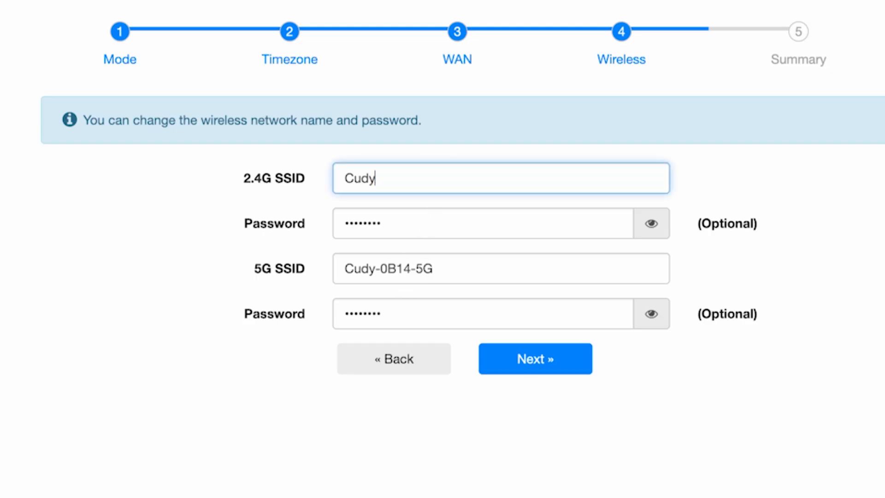
click(652, 225)
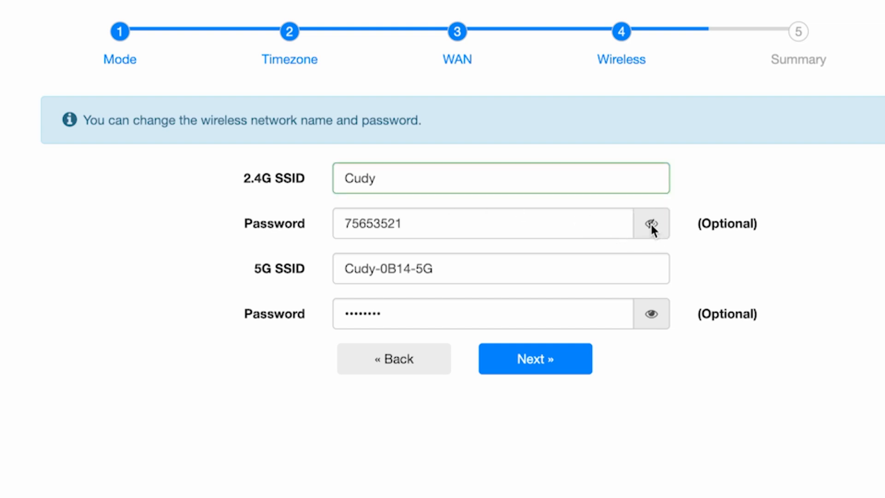
drag(536, 223, 297, 224)
text(123456789)
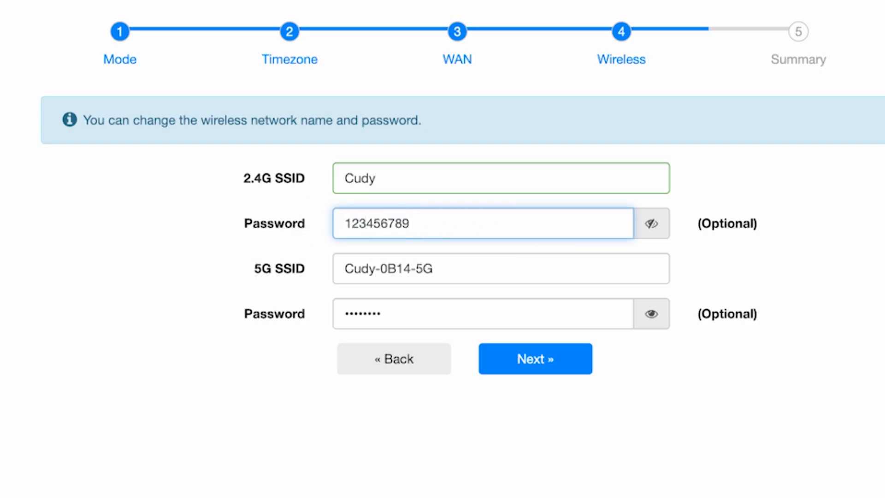
Rename the 5G network to Cudy5G and enter a new Wi-Fi password for it
click(544, 261)
drag(416, 268, 375, 268)
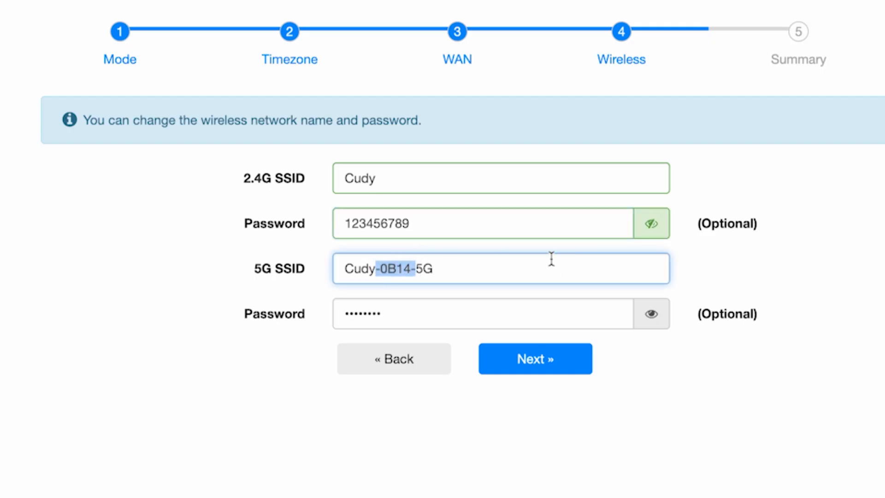
key(BackSpace)
click(603, 319)
click(652, 314)
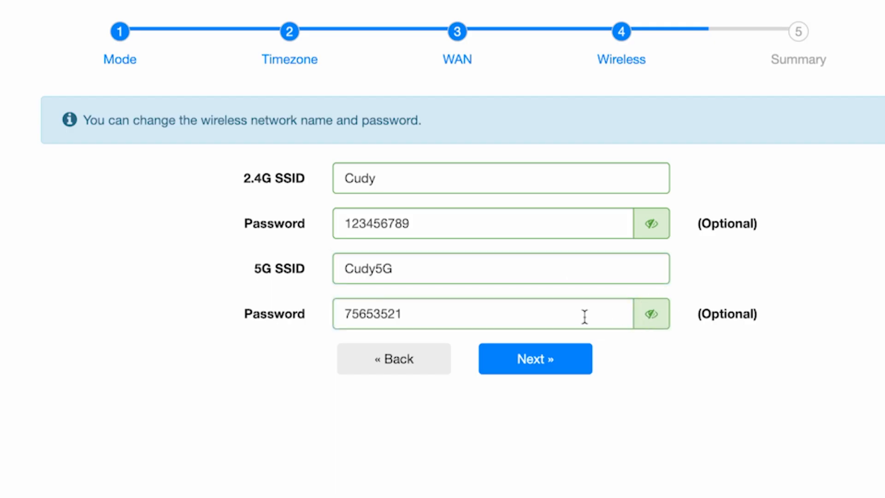
double_click(557, 315)
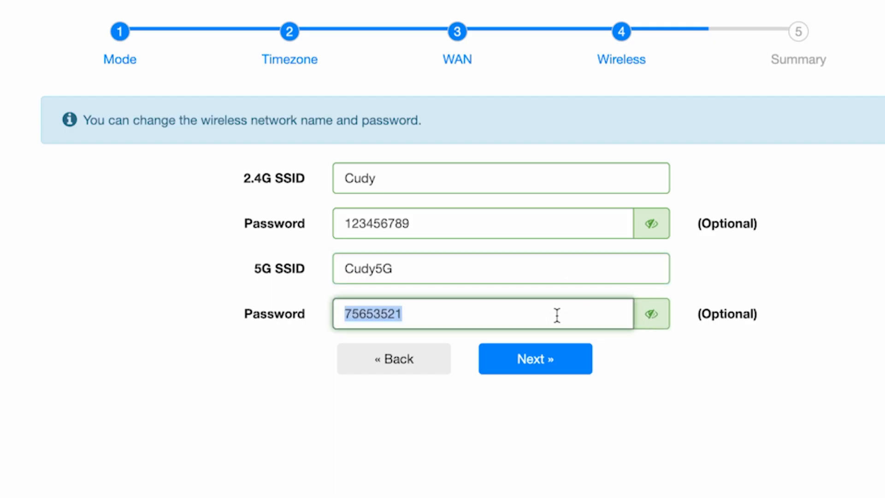
text(123456789)
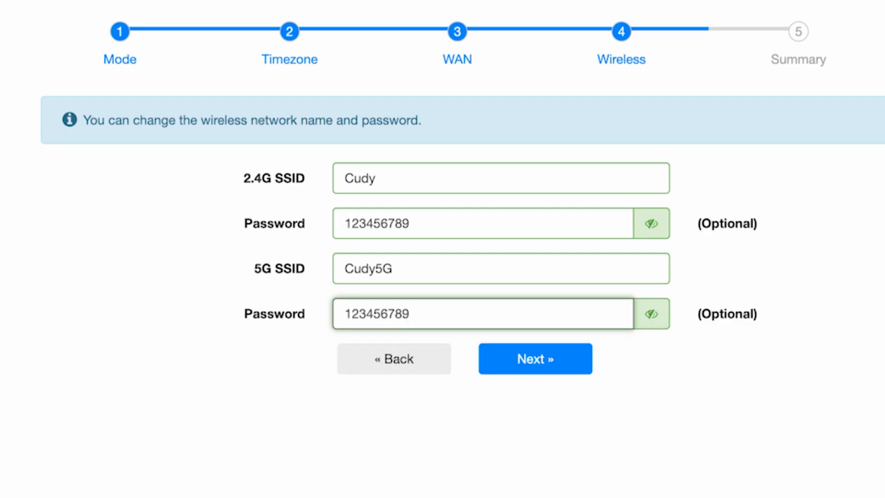
text(5G)
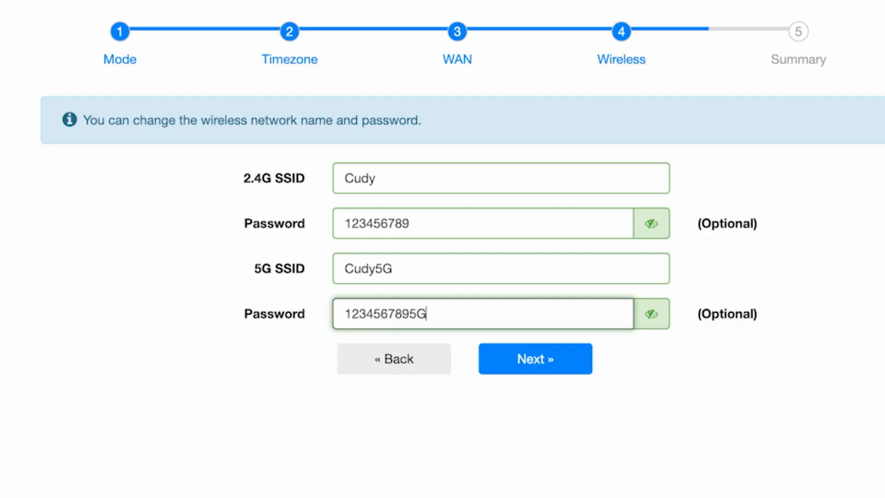
Proceed to the setup summary, then save and apply the configuration
click(576, 362)
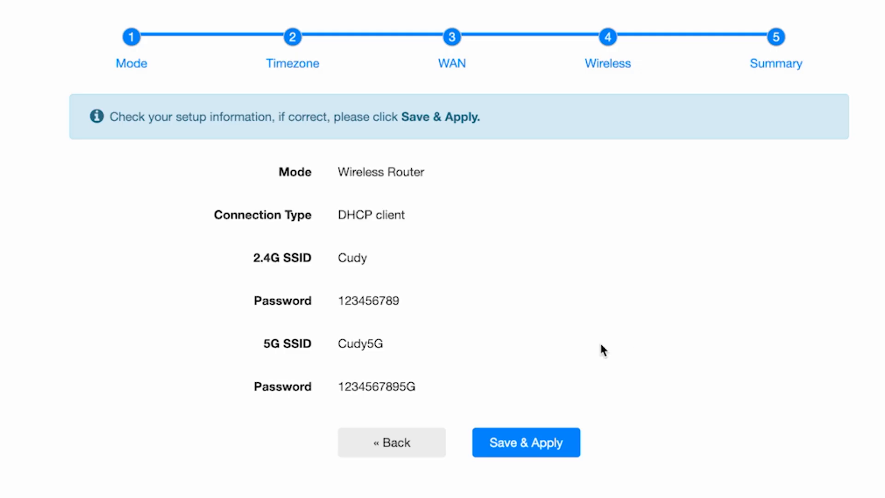
click(550, 445)
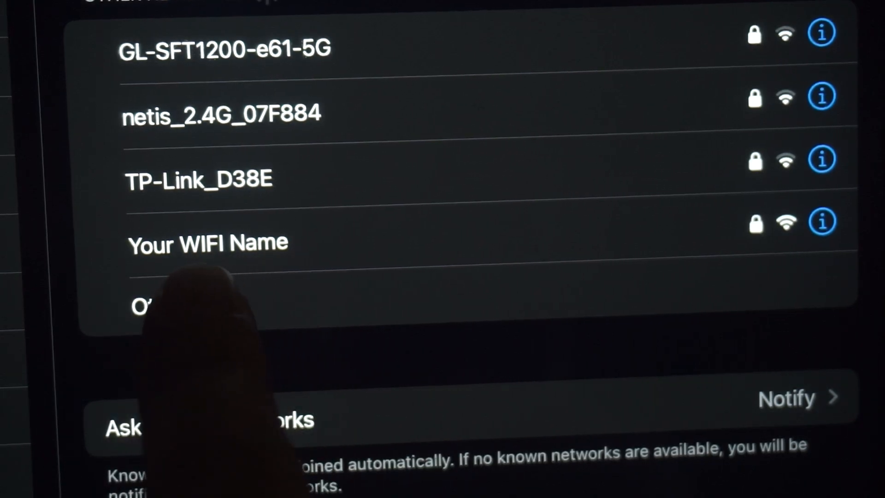
click(258, 243)
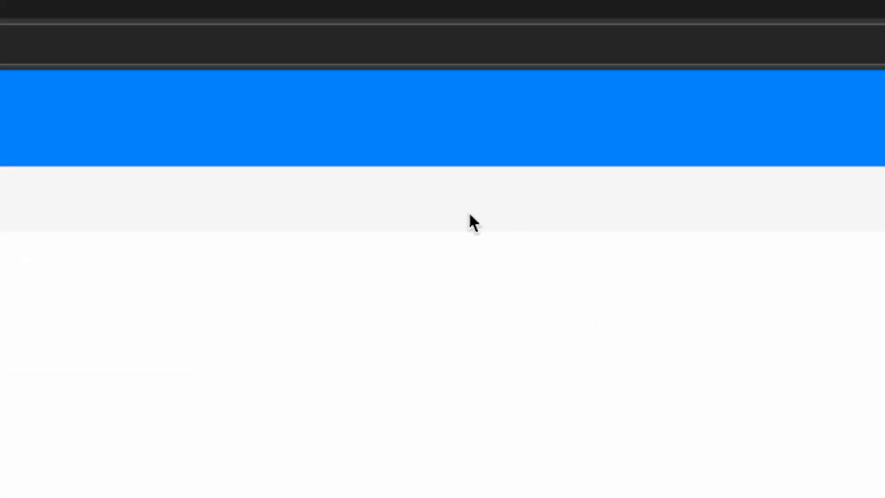
Reboot the router from the System section of the advanced settings and confirm the reboot
click(468, 217)
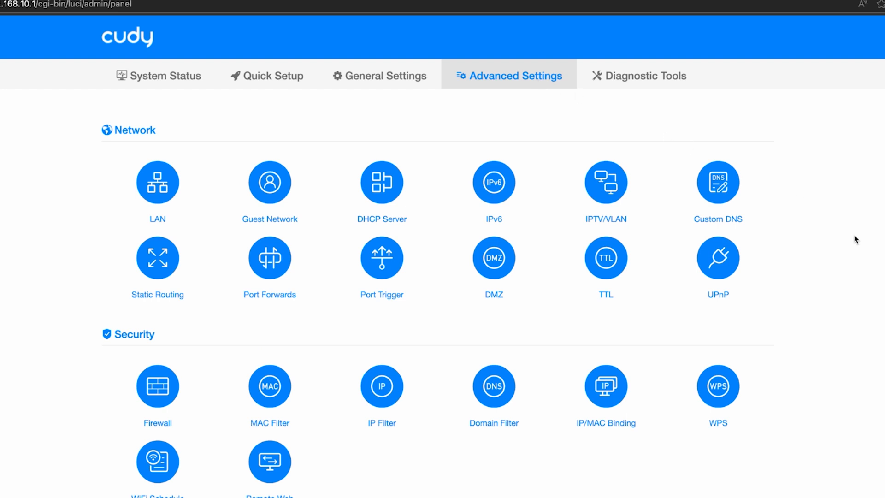
scroll(856, 239, down, 3)
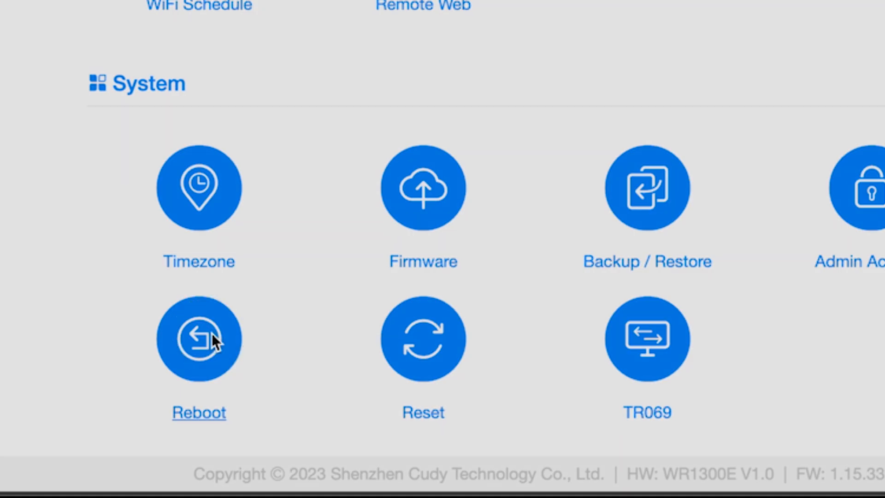
click(211, 335)
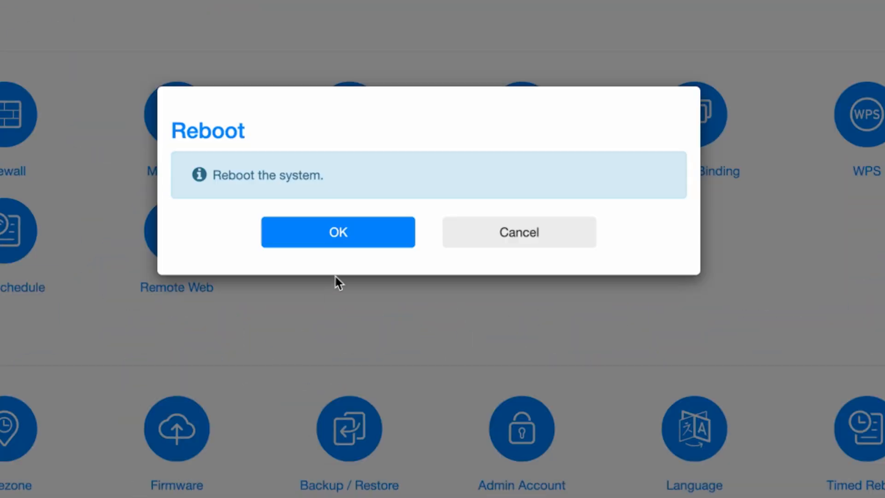
click(348, 238)
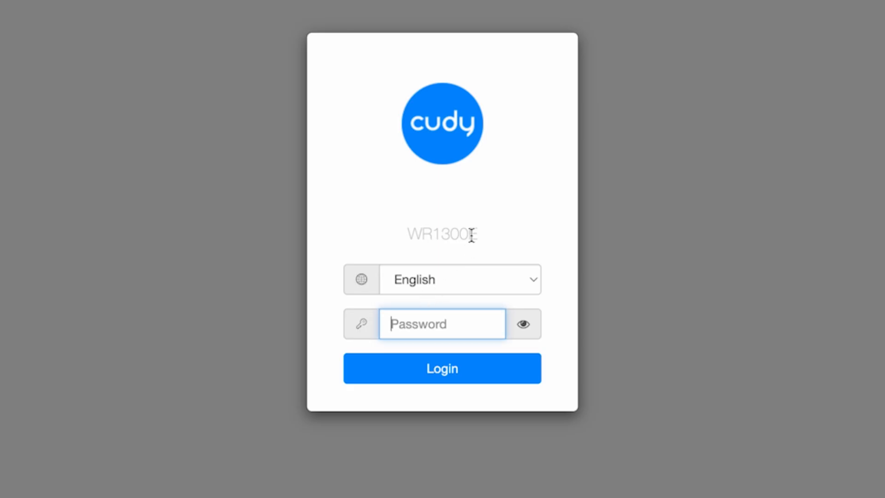
Enter the admin password and log back in to the router
text(admin)
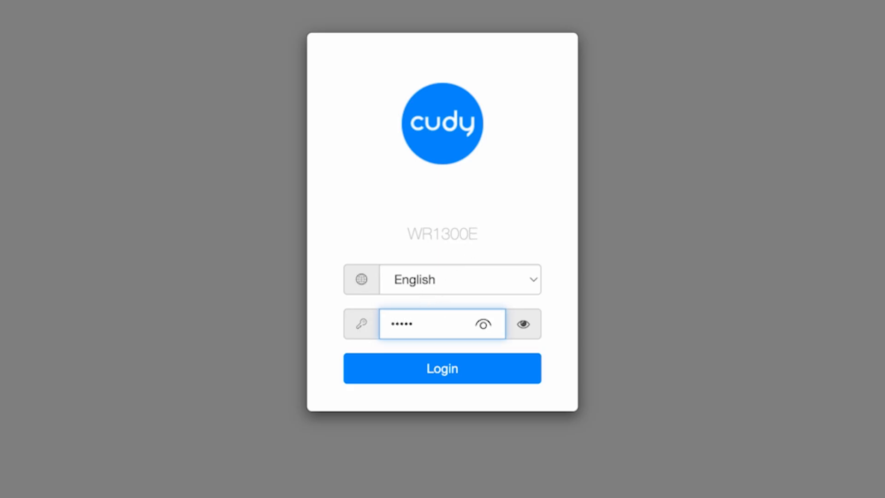
click(456, 375)
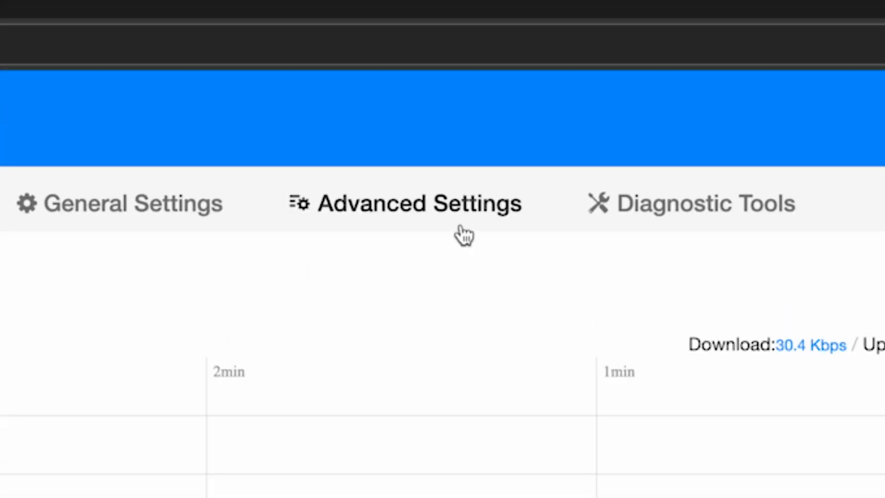
View the router's firmware version and hardware details in the System section of the advanced settings, and close the firmware upgrade window
click(460, 226)
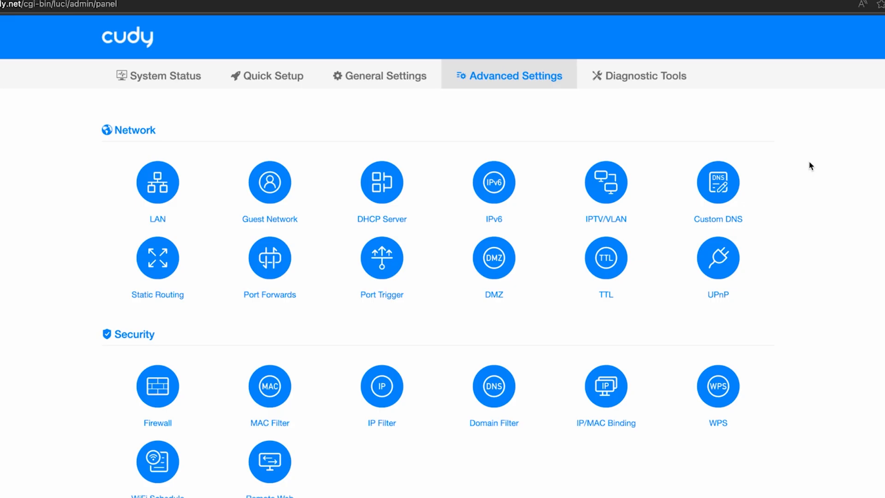
scroll(811, 166, down, 5)
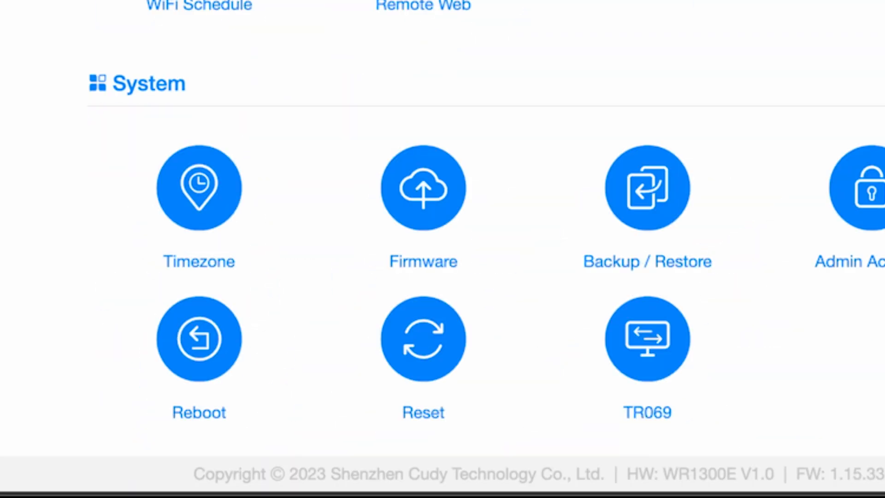
click(427, 185)
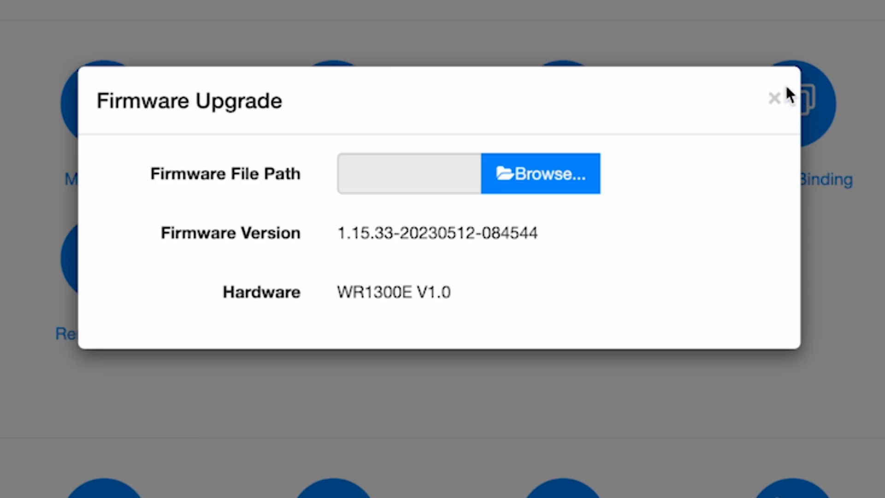
click(776, 98)
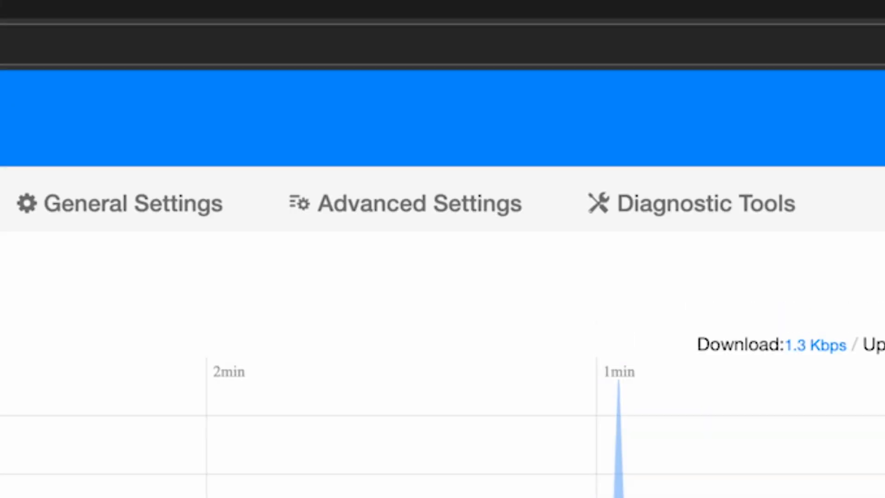
Open the admin account settings in the System section, enter the old login password and reveal it
click(421, 217)
scroll(861, 271, down, 3)
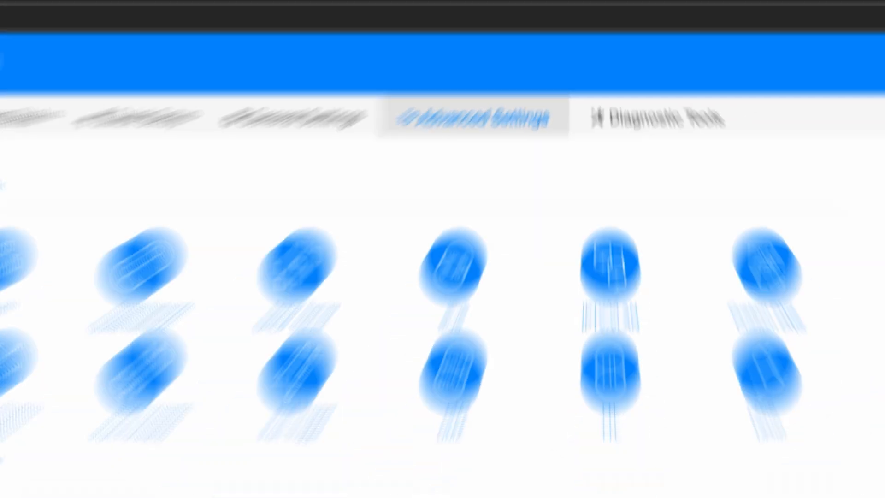
scroll(876, 274, down, 1)
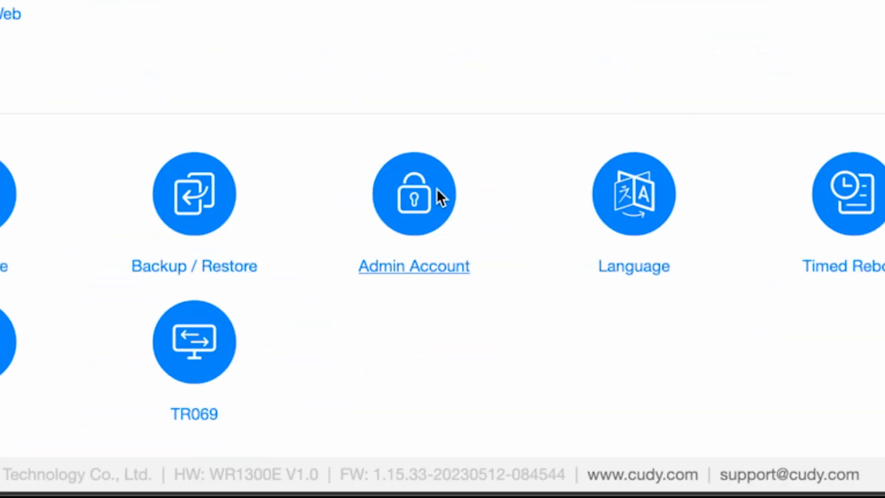
click(435, 191)
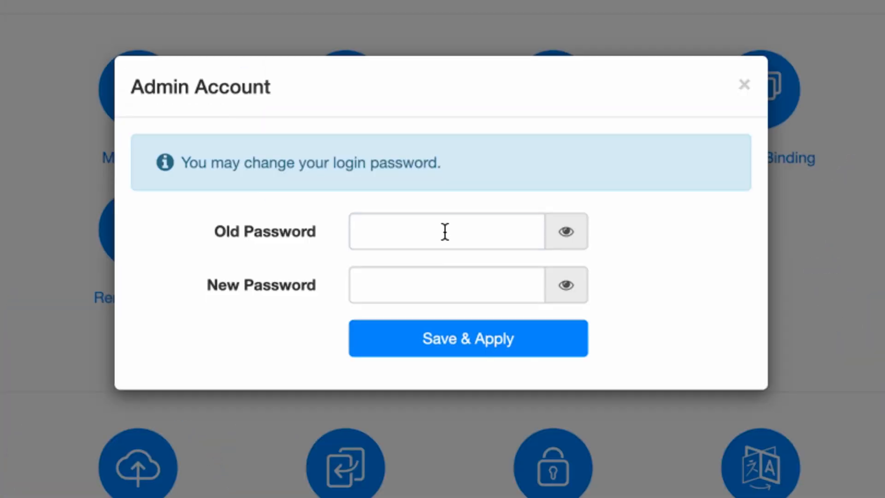
click(444, 232)
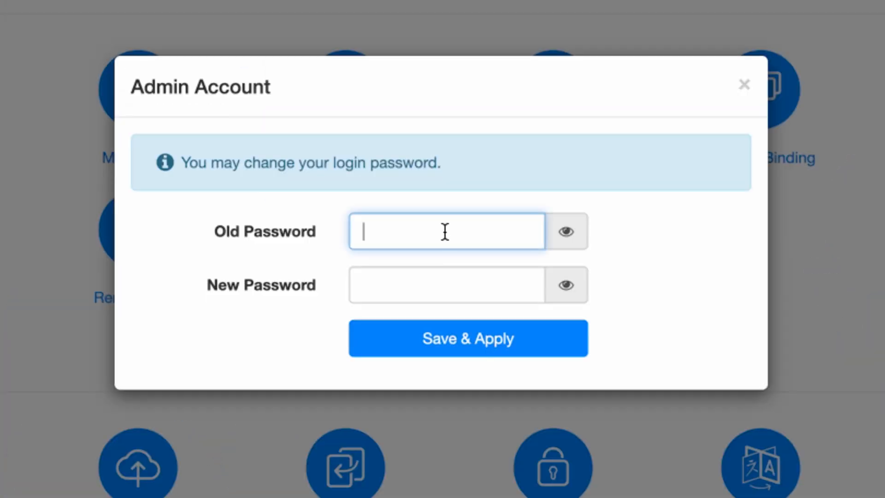
text(•••••)
click(557, 224)
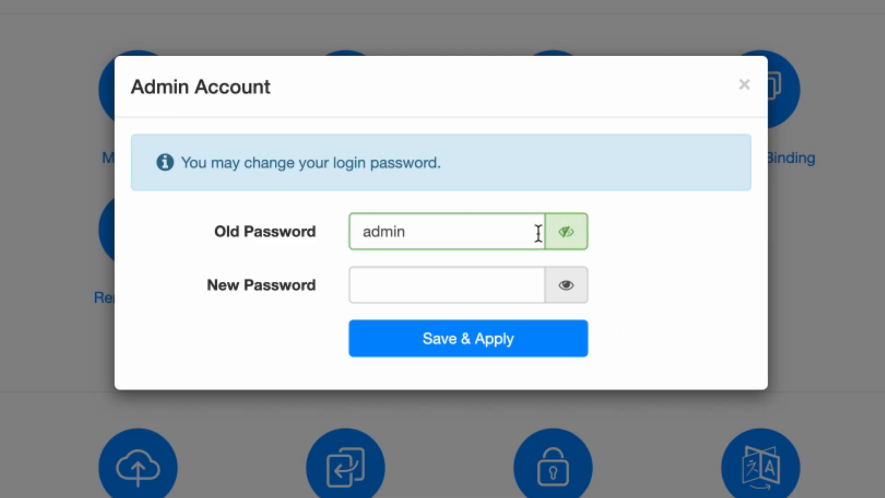
Enter and reveal the new login password for the admin account, and save and apply the change
click(435, 283)
text(••••••••)
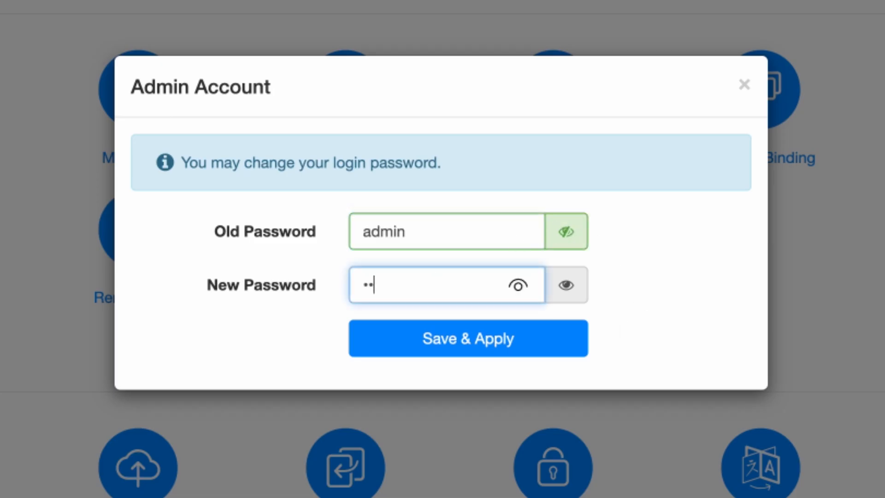
text(d)
click(573, 289)
click(503, 346)
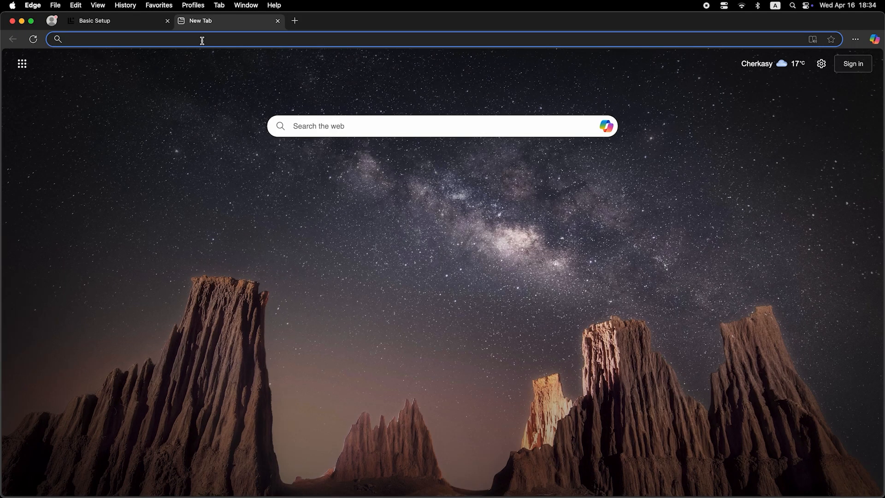
Search the web for "dfdfdfdf" in a new browser tab to test the internet connection
click(202, 40)
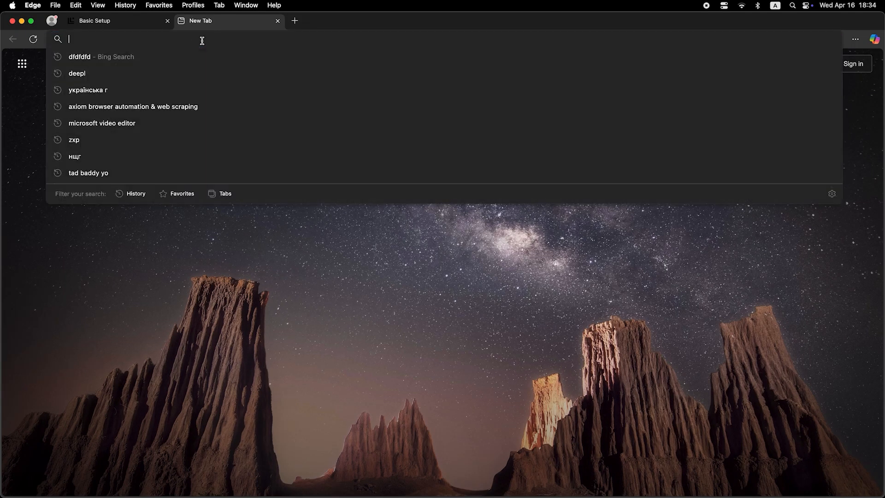
text(dfdfdfdf)
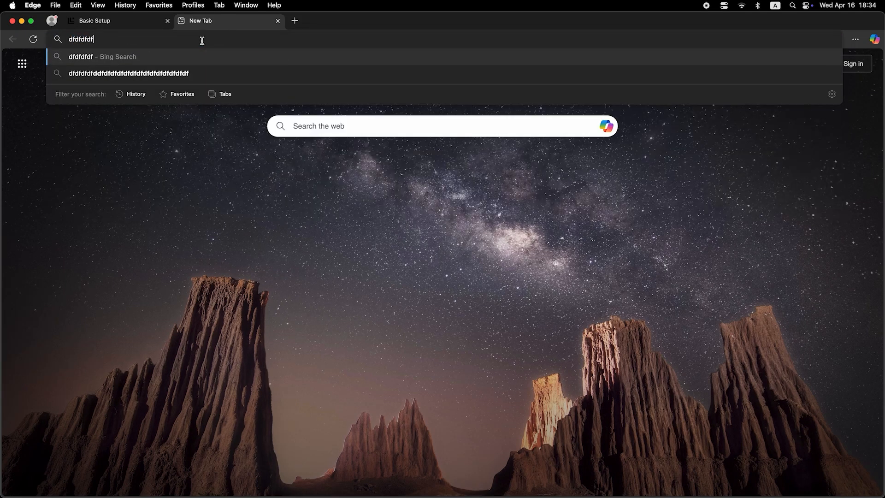
key(Return)
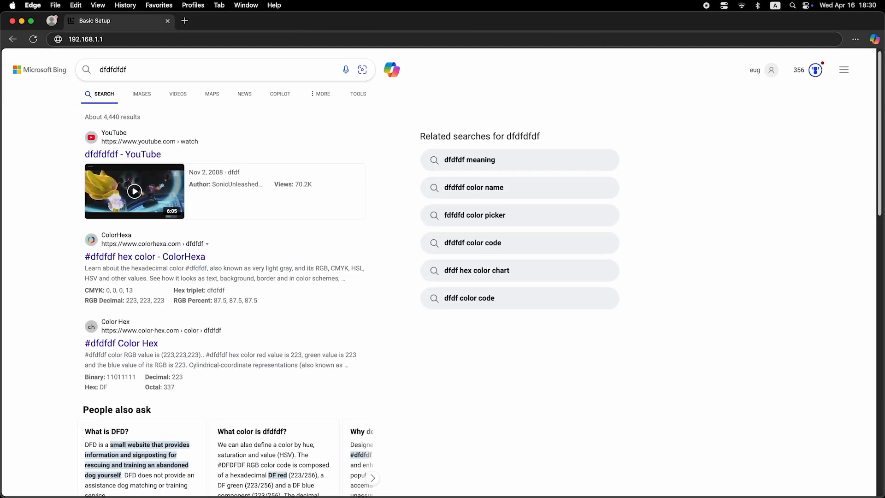